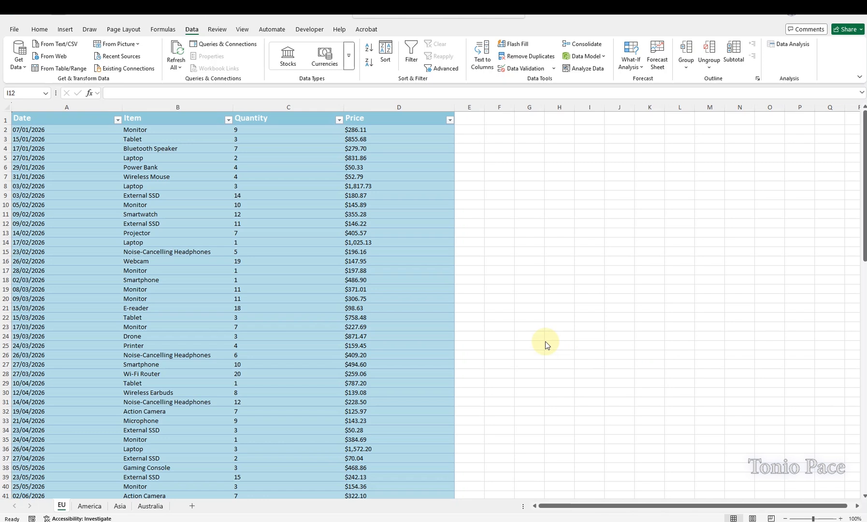
# Step: Create a blank Power Query query and set its source formula to =Excel.CurrentWorkbook()
pyautogui.click(19, 62)
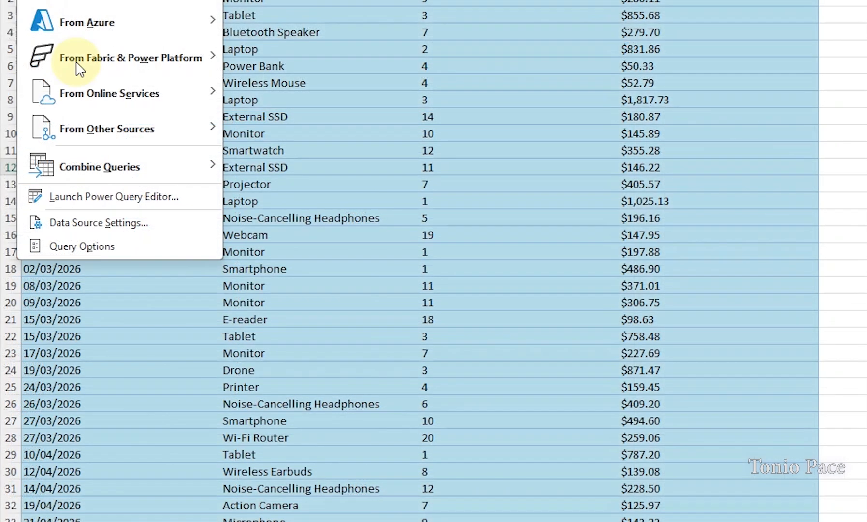
pyautogui.moveTo(96, 131)
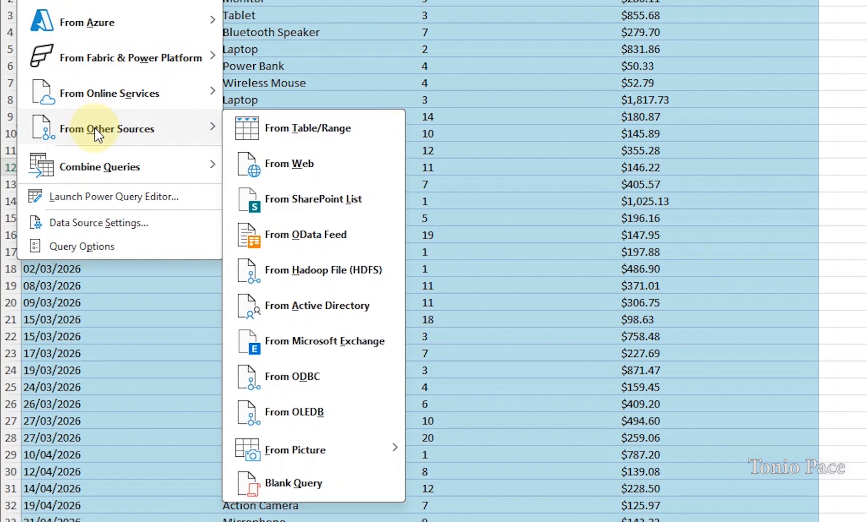
pyautogui.click(329, 486)
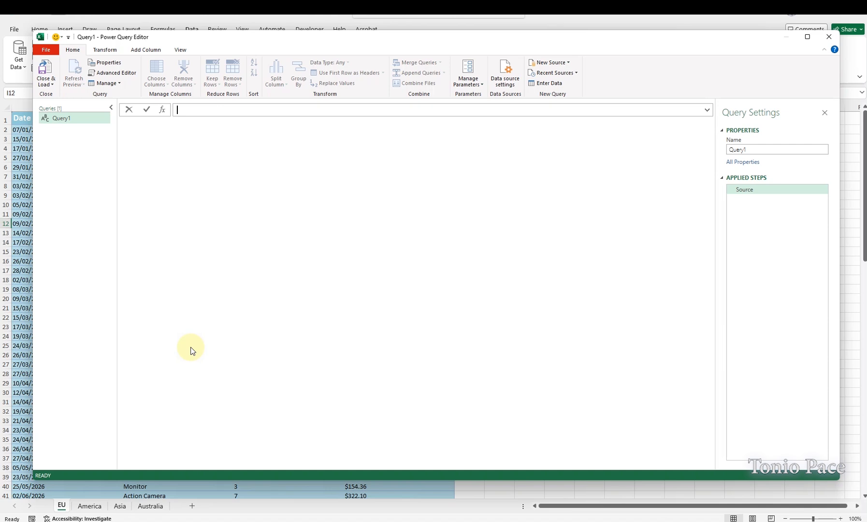
pyautogui.write('=Excel')
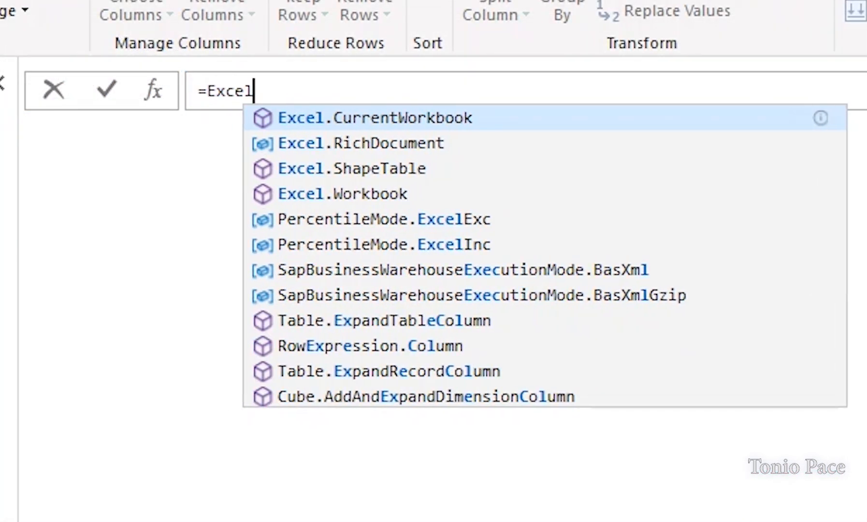
pyautogui.click(364, 120)
pyautogui.write('()')
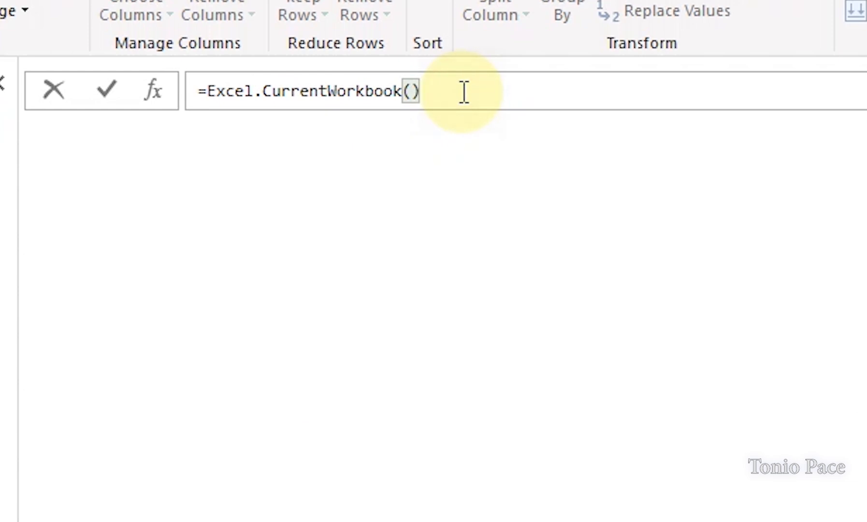
pyautogui.press('Return')
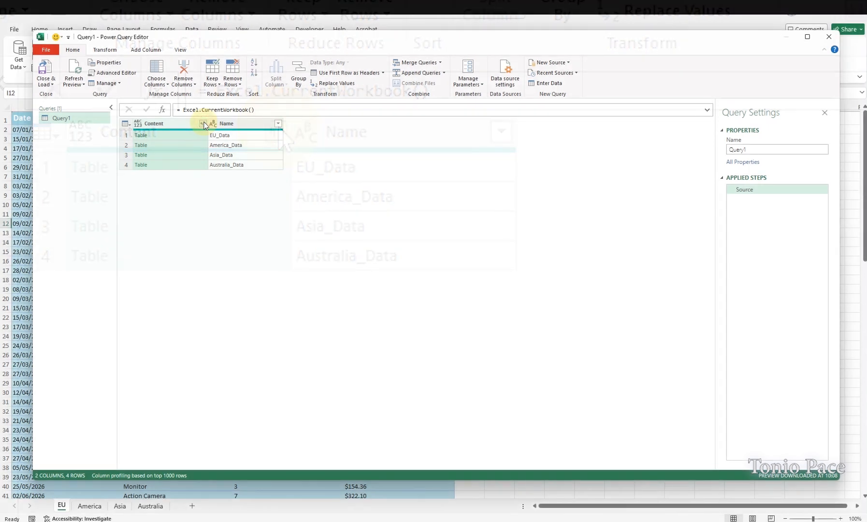
# Step: Expand all columns of the Content column with the original name as prefix, and rename the Name column to Region
pyautogui.click(204, 124)
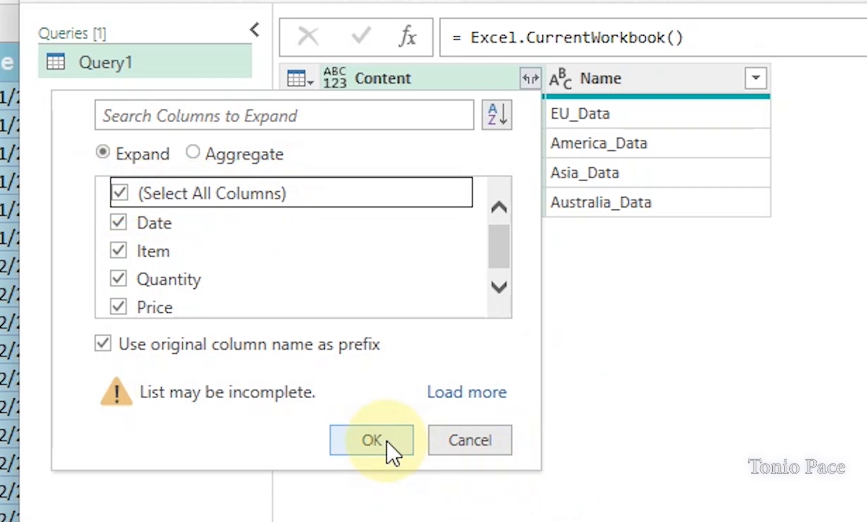
pyautogui.click(377, 440)
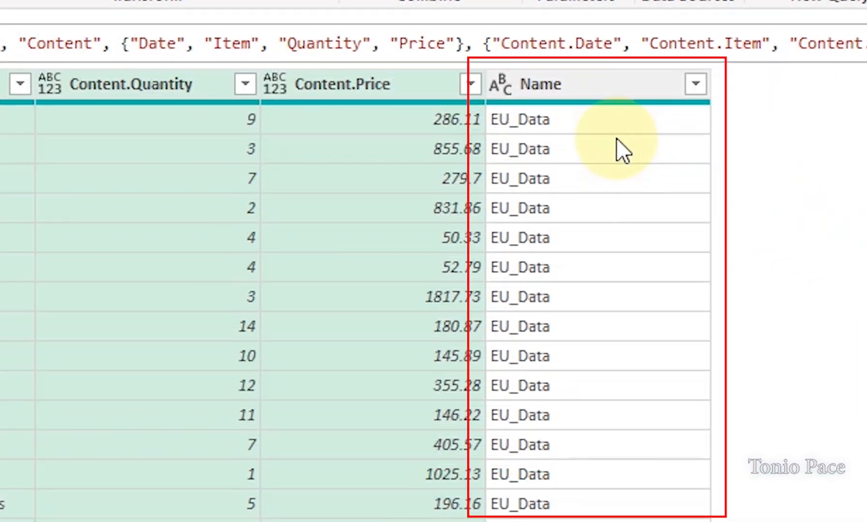
pyautogui.doubleClick(560, 87)
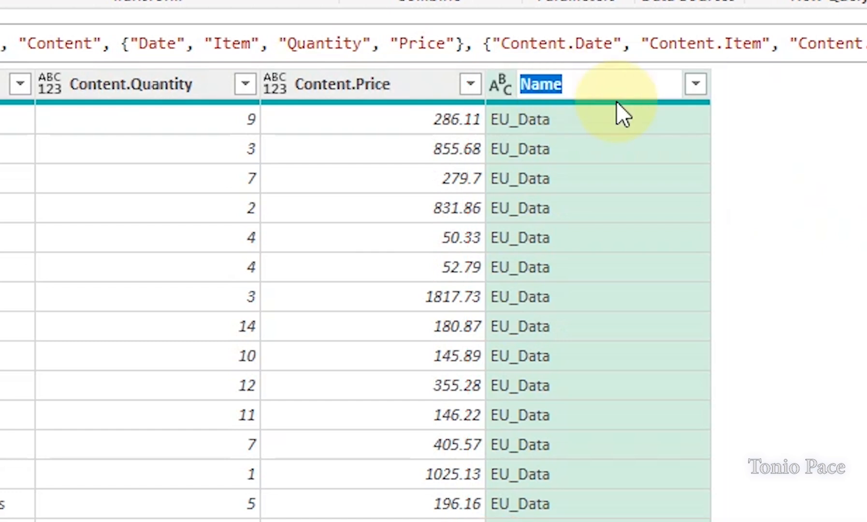
pyautogui.write('Region')
pyautogui.press('Return')
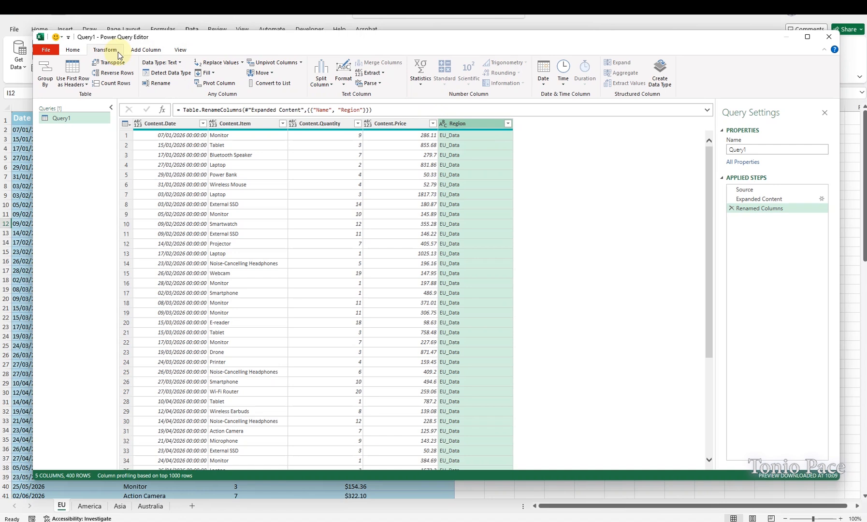
# Step: Replace "_Data" with an empty value in the Region column
pyautogui.click(222, 64)
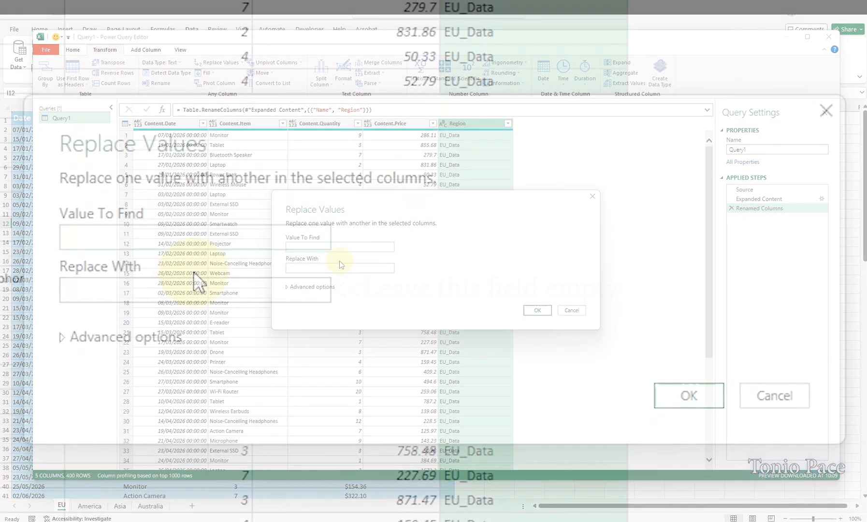
pyautogui.write('_D')
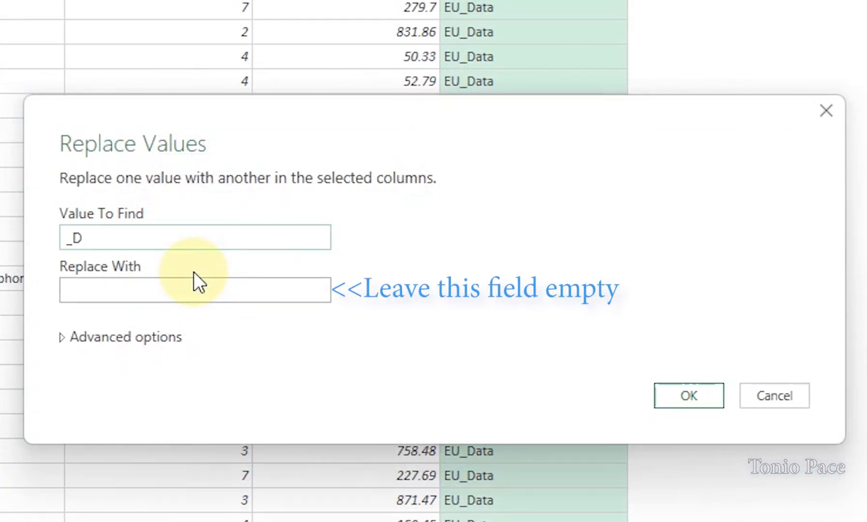
pyautogui.write('ata')
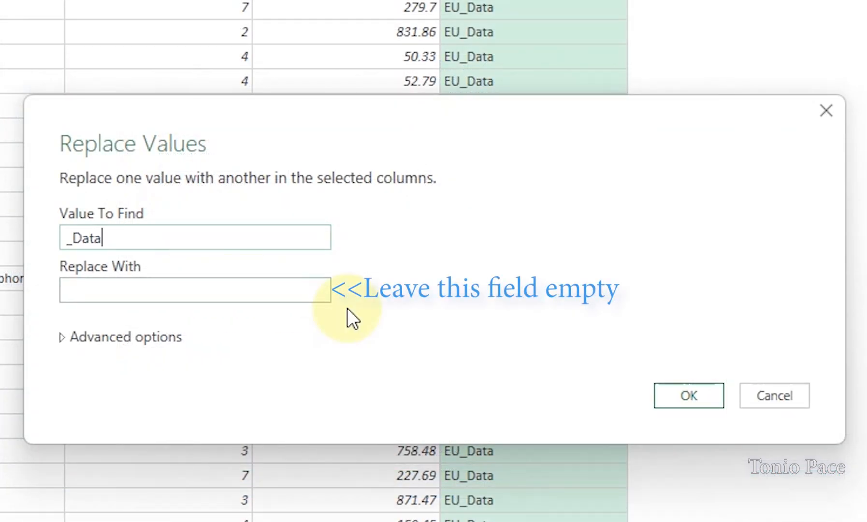
pyautogui.click(685, 399)
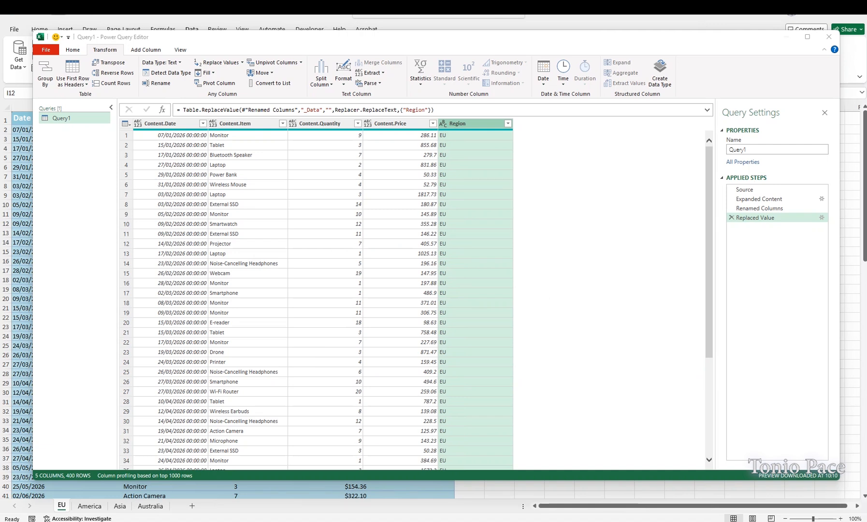
# Step: Set the data type of the Content.Date column to Date/Time and of the Content.Item column to Text
pyautogui.click(573, 406)
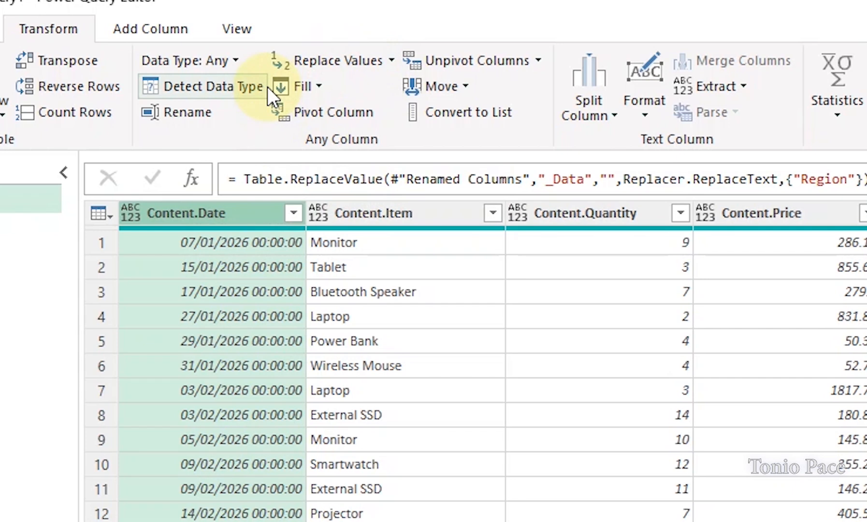
pyautogui.click(228, 63)
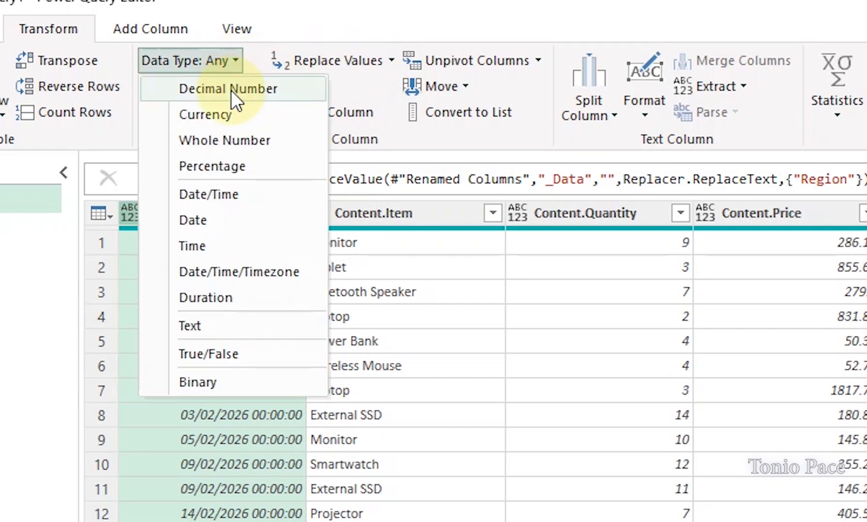
pyautogui.click(232, 196)
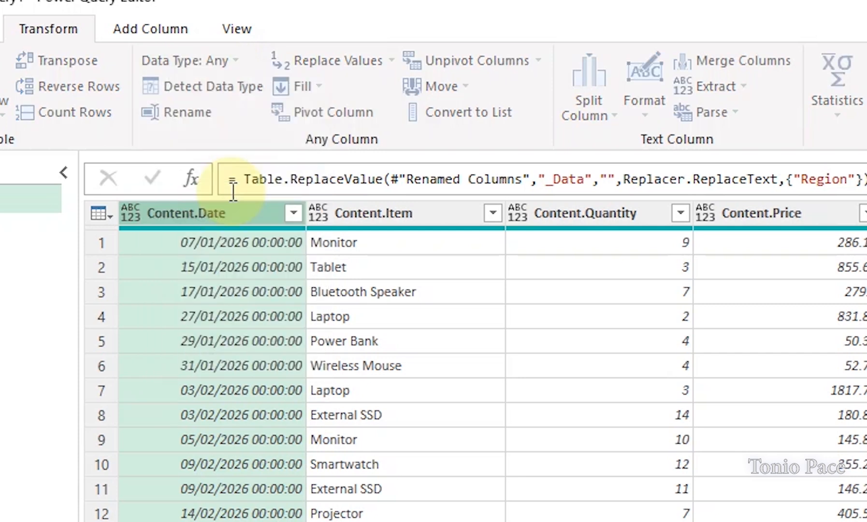
pyautogui.click(387, 214)
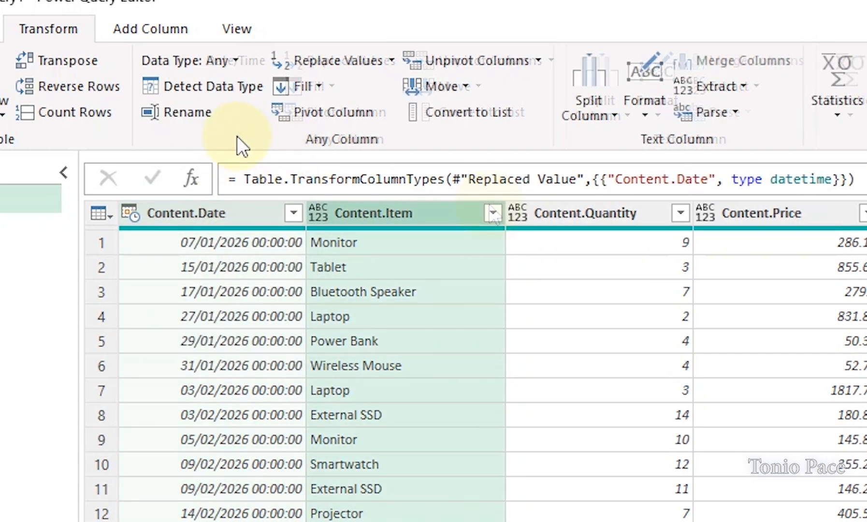
pyautogui.click(235, 60)
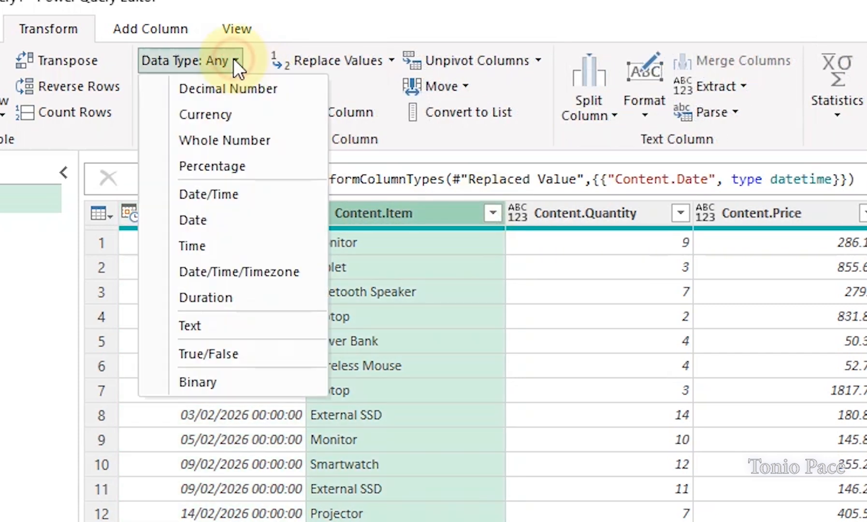
pyautogui.click(212, 325)
# Step: Set the data type of the Content.Quantity column to Whole Number and of the Content.Price column to Currency
pyautogui.click(569, 209)
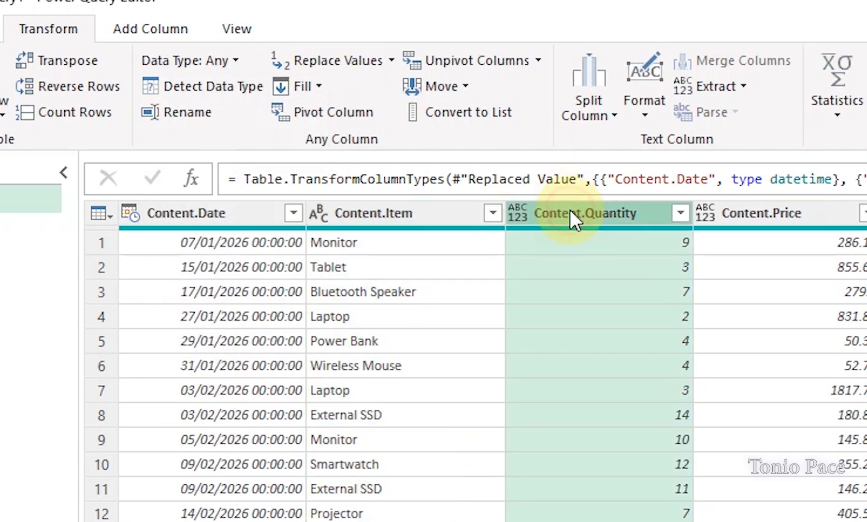
pyautogui.click(222, 61)
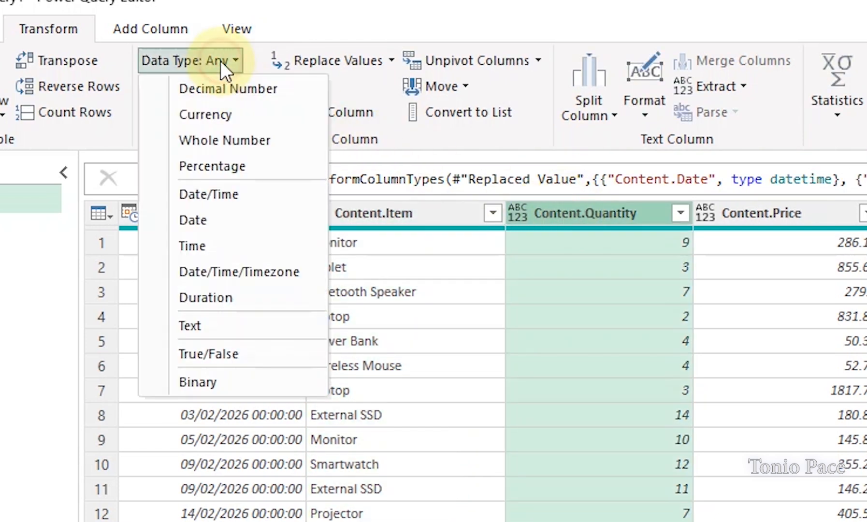
pyautogui.click(225, 138)
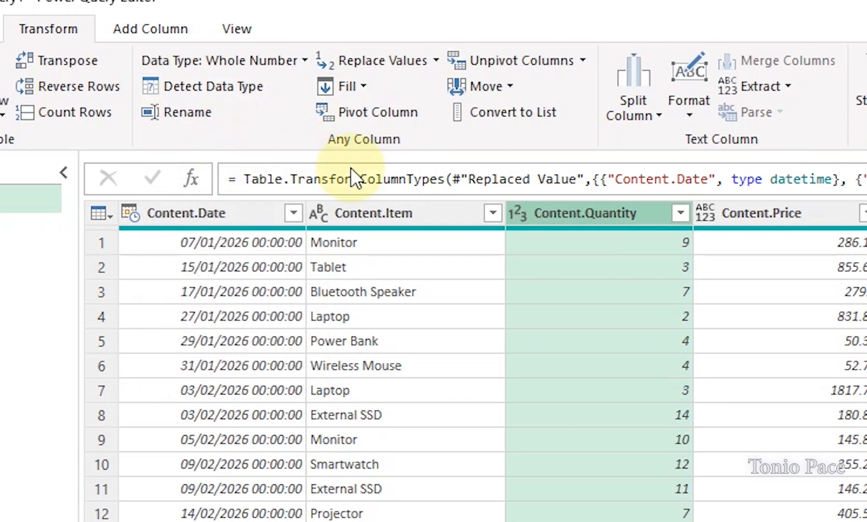
pyautogui.click(708, 212)
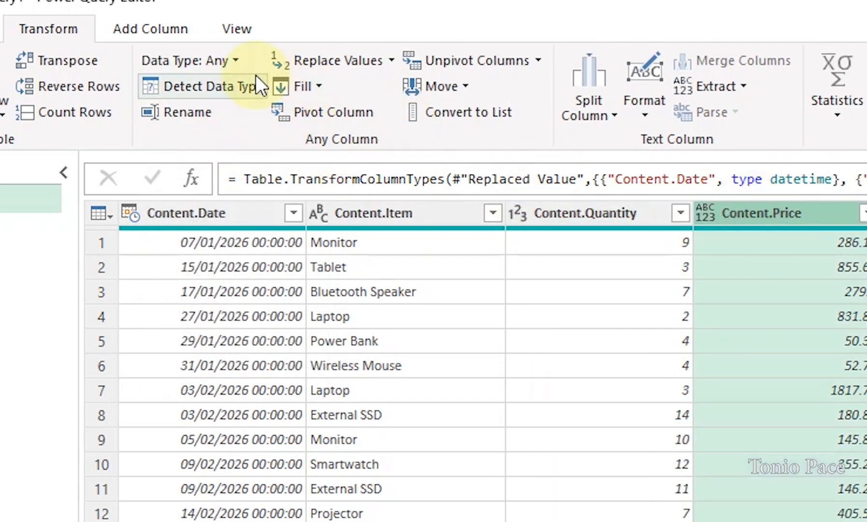
pyautogui.click(221, 60)
pyautogui.click(232, 114)
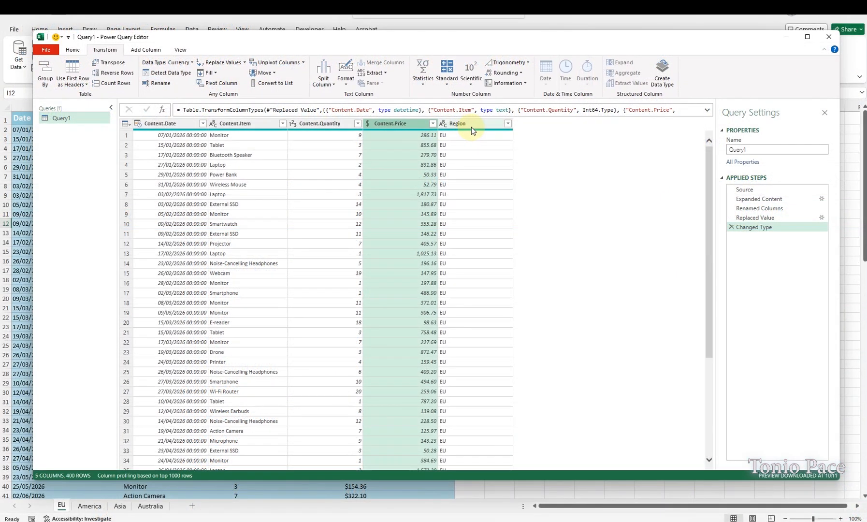
# Step: Set the Region column's data type to Text
pyautogui.click(473, 124)
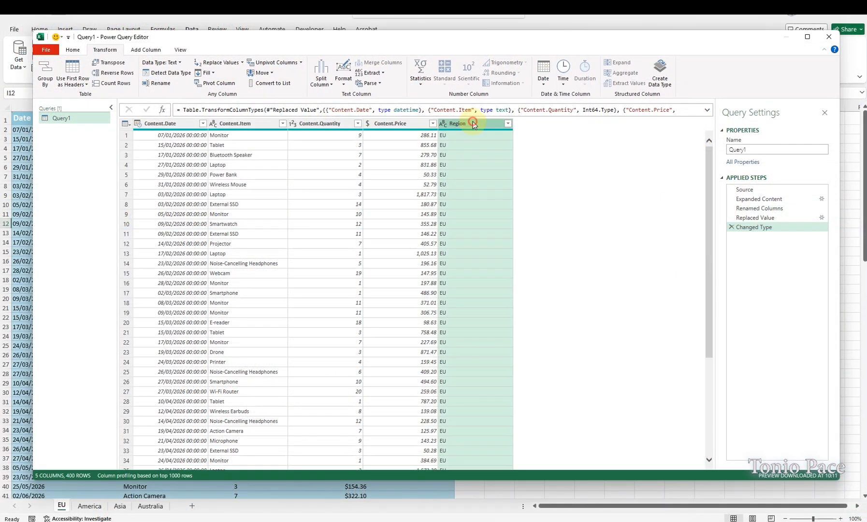
pyautogui.click(174, 63)
pyautogui.click(175, 168)
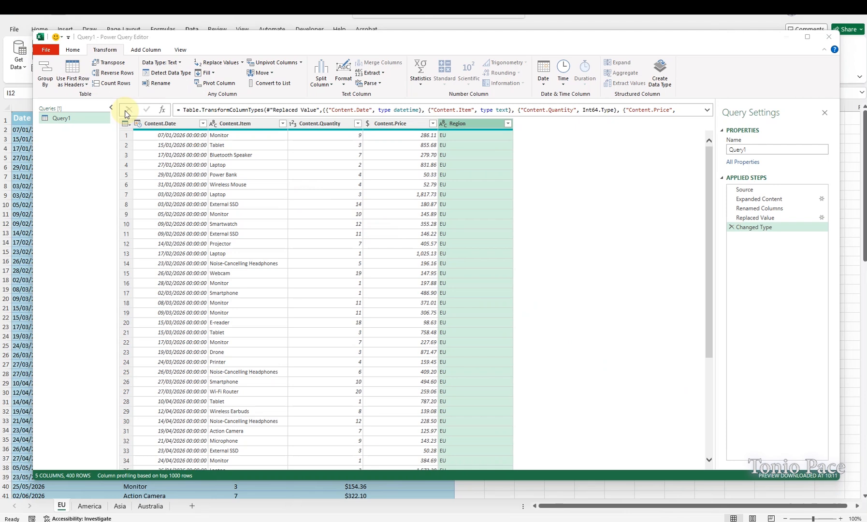
# Step: Close the query editor and load the combined query into a new worksheet table
pyautogui.click(72, 51)
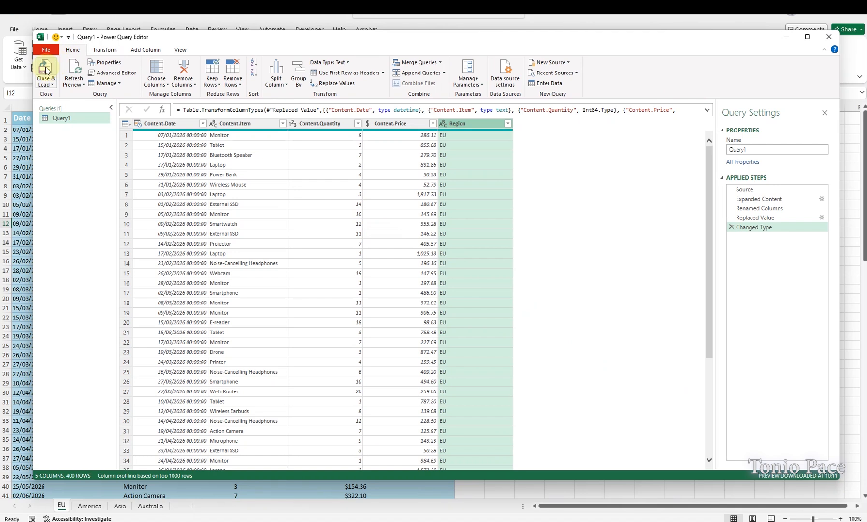
pyautogui.click(45, 71)
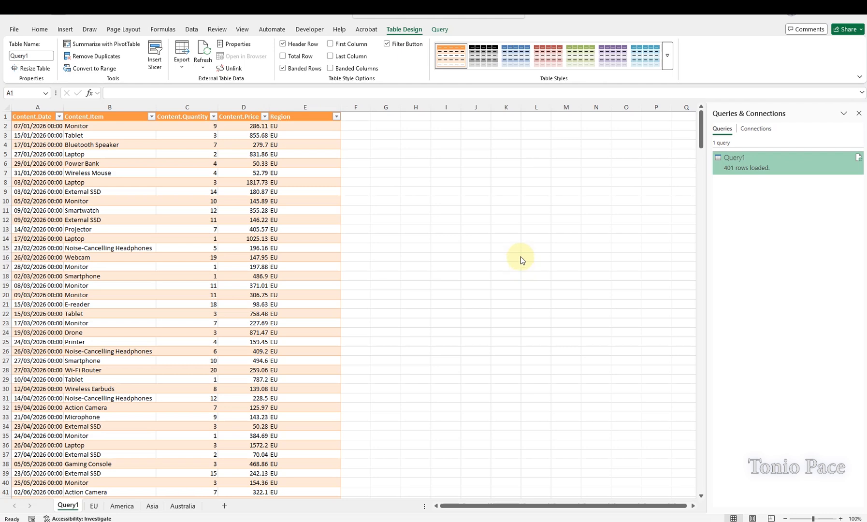
pyautogui.scroll(-12, 507, 239)
pyautogui.scroll(-12, 507, 237)
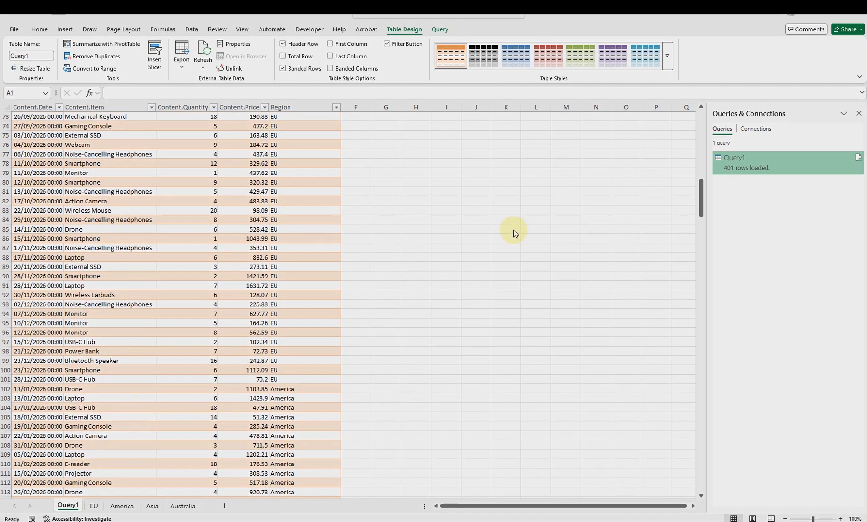